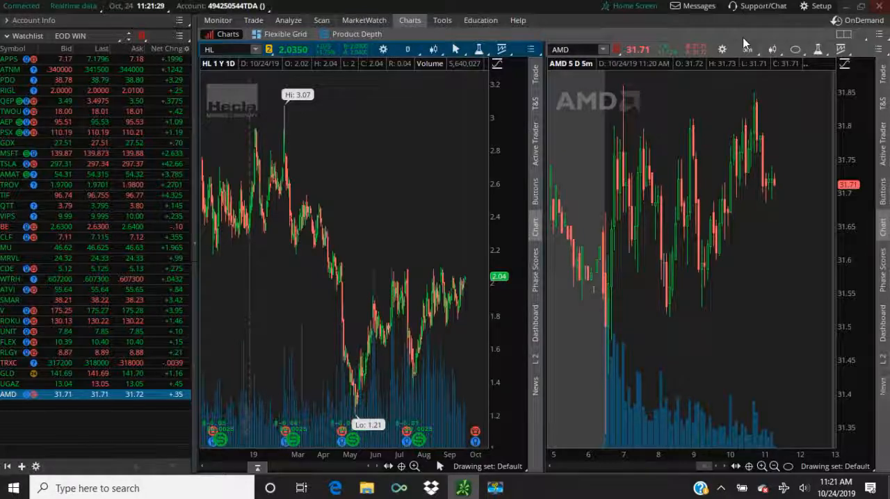
# - Change the chart layout to a grid of three columns by three rows
pyautogui.click(840, 35)
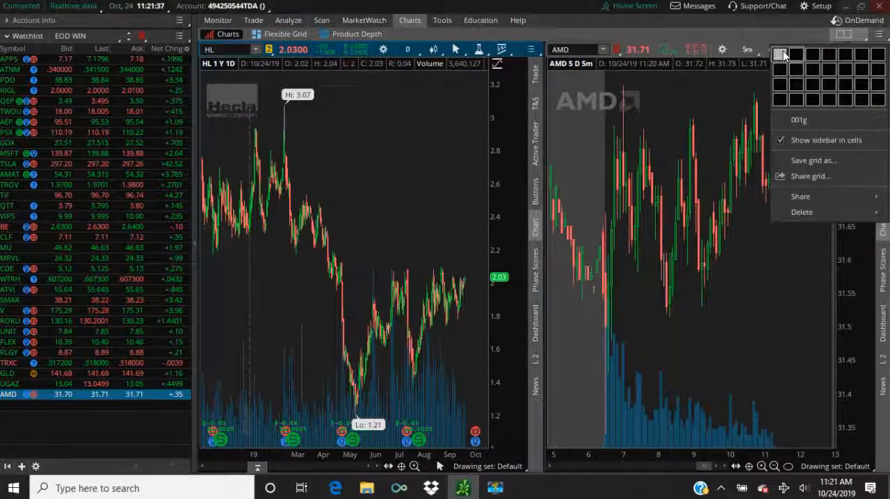
pyautogui.click(816, 89)
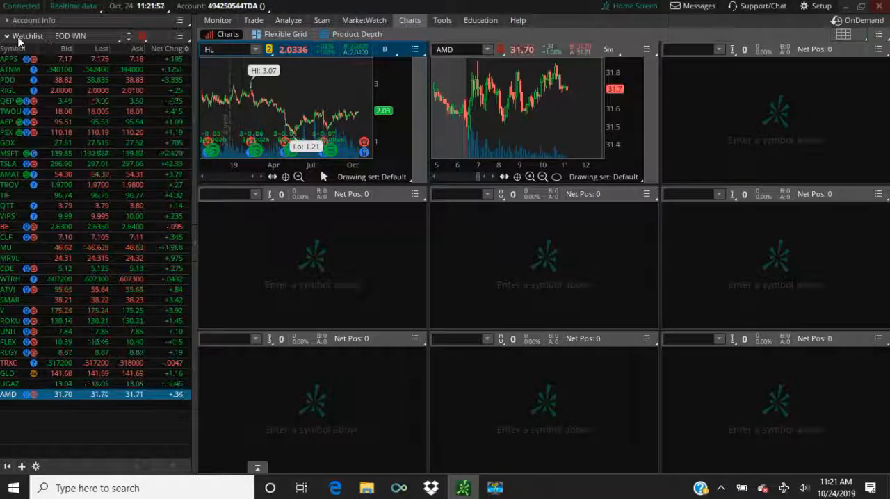
# - Link the watchlist to the yellow group and load TIF in the chart that shares this link
pyautogui.click(142, 39)
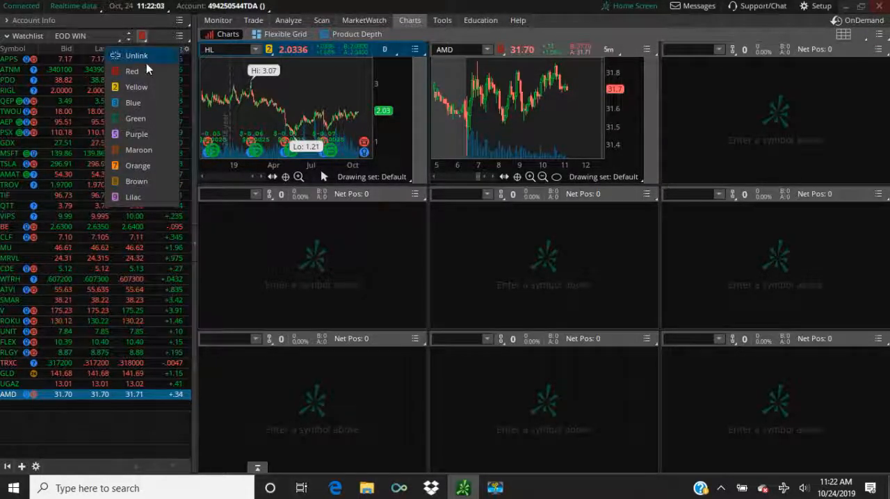
pyautogui.click(136, 88)
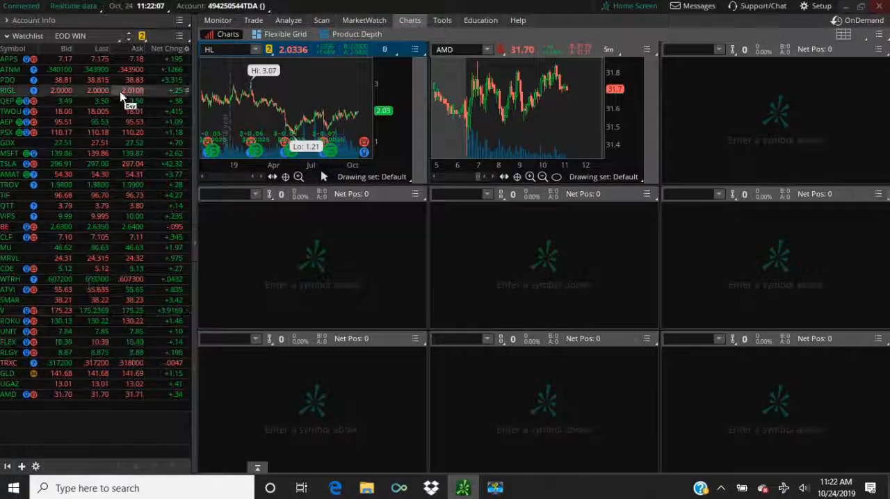
pyautogui.click(10, 196)
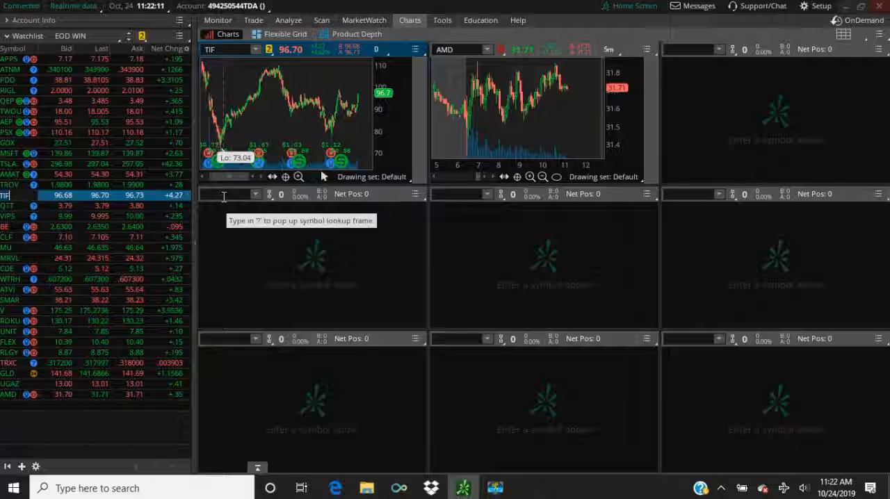
# - Link the empty cell below the TIF chart to the yellow group, and switch its link to red
pyautogui.click(271, 194)
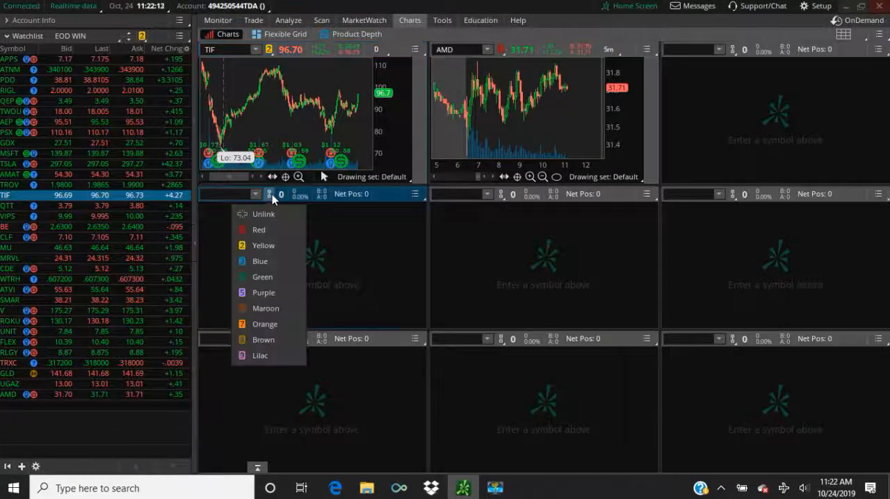
pyautogui.click(265, 247)
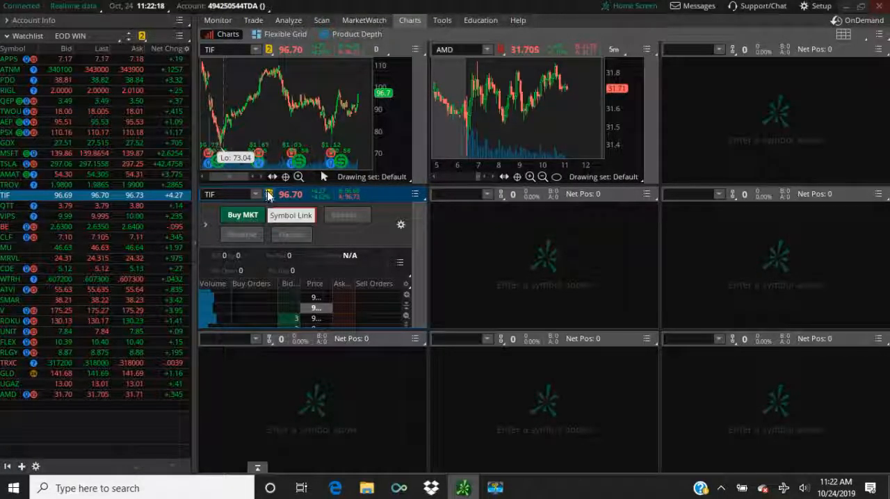
pyautogui.click(268, 196)
pyautogui.click(262, 229)
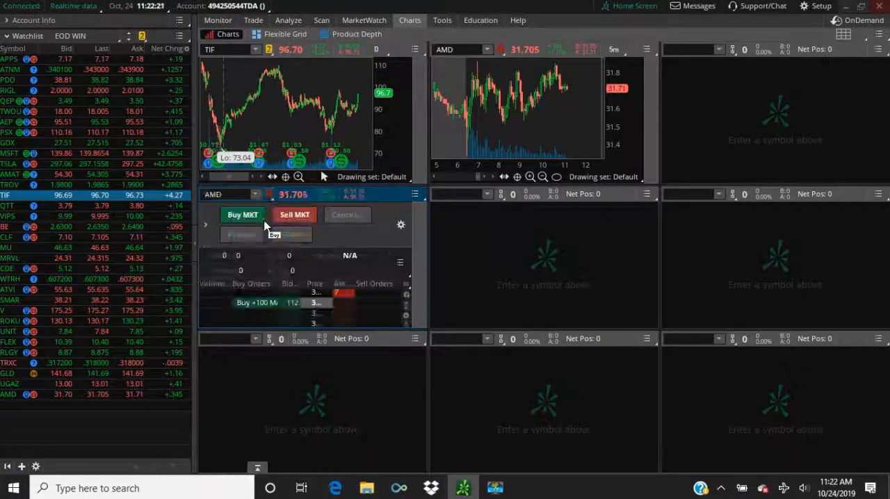
# - Maximize the AMD order ladder cell and show Times and Sales beside it
pyautogui.click(415, 194)
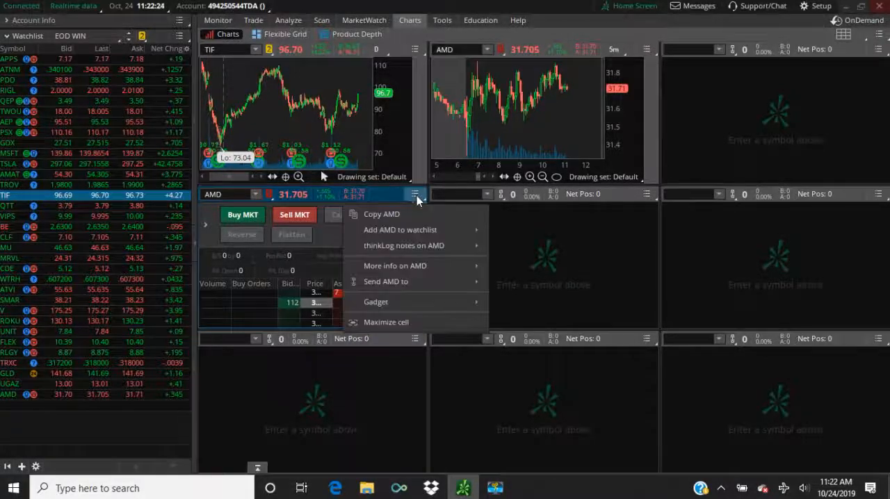
pyautogui.click(391, 322)
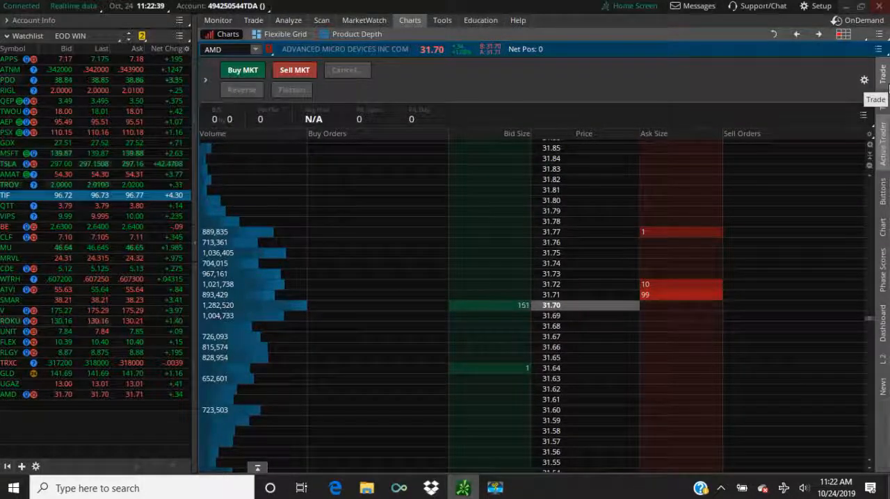
pyautogui.click(884, 106)
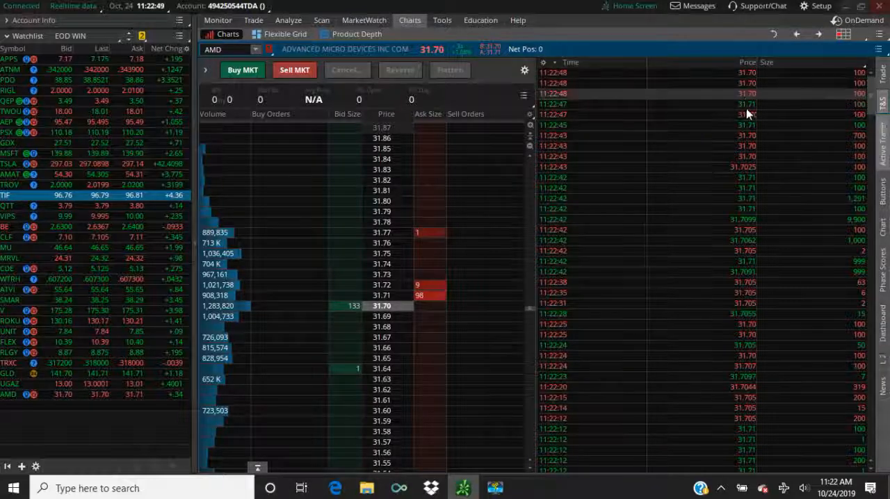
# - Hide the Times and Sales and Active Trader sections of the maximized AMD cell
pyautogui.click(884, 103)
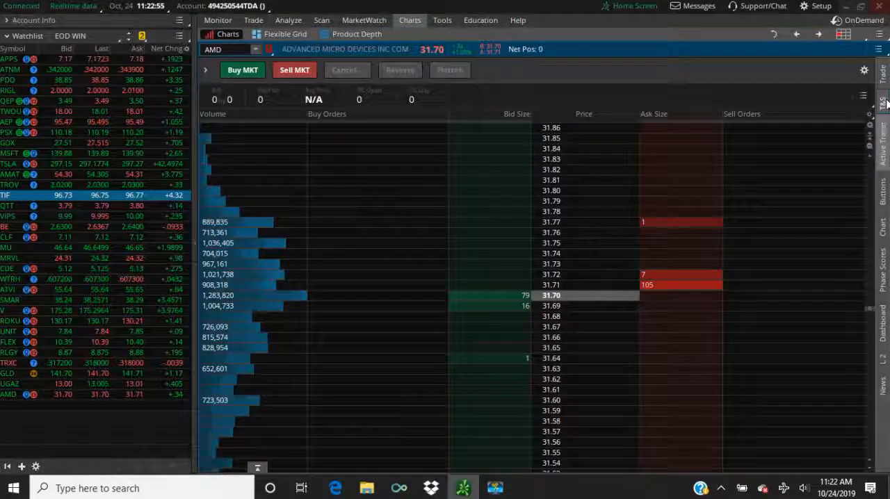
pyautogui.click(885, 153)
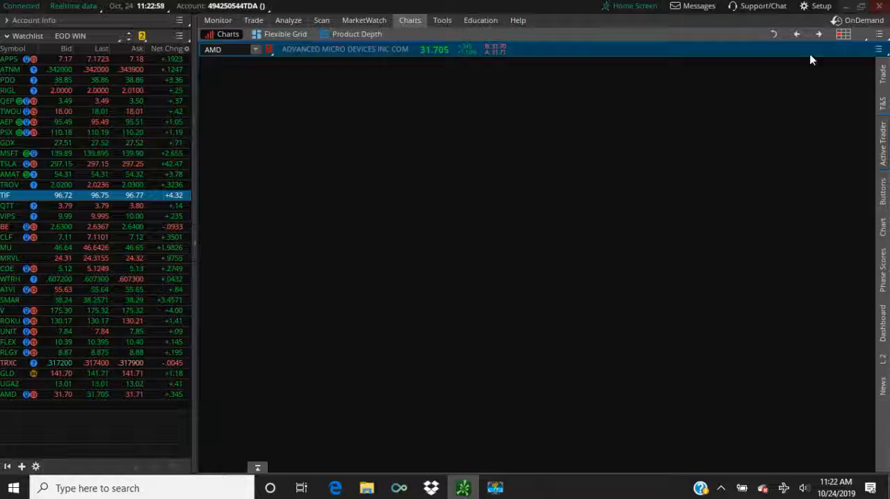
# - Switch the layout to two side-by-side cells and maximize the AMD chart cell
pyautogui.click(838, 35)
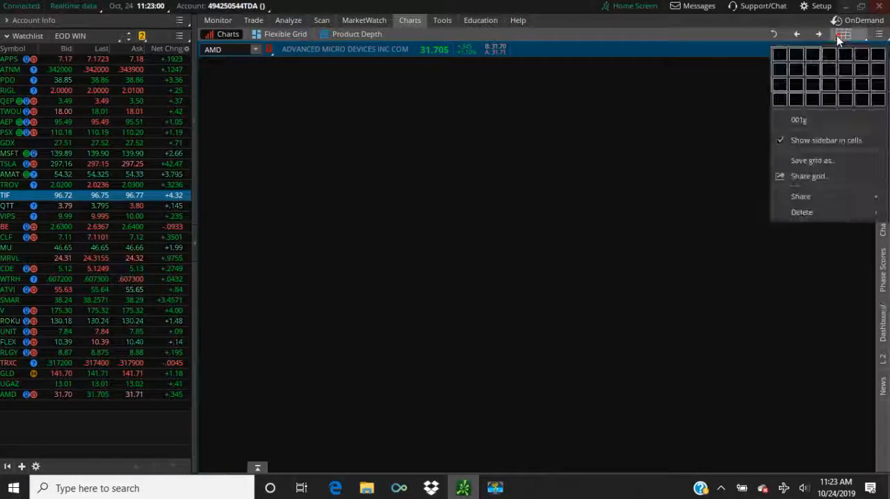
pyautogui.click(795, 57)
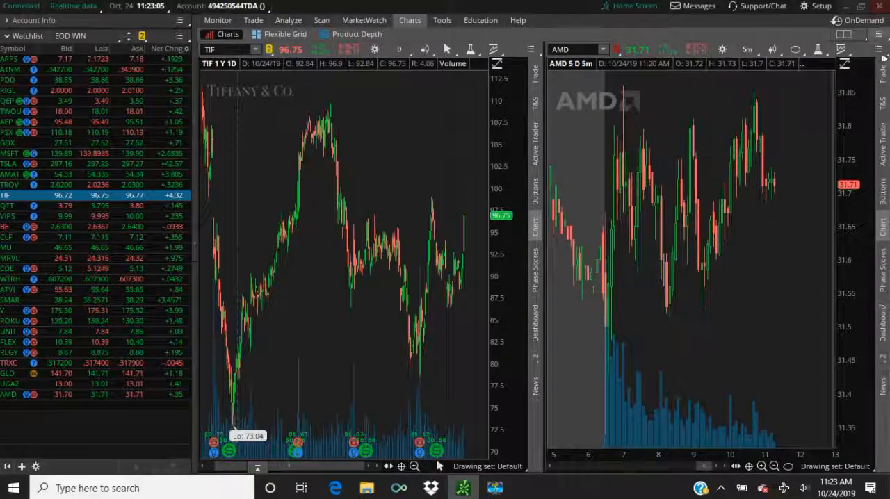
pyautogui.click(880, 51)
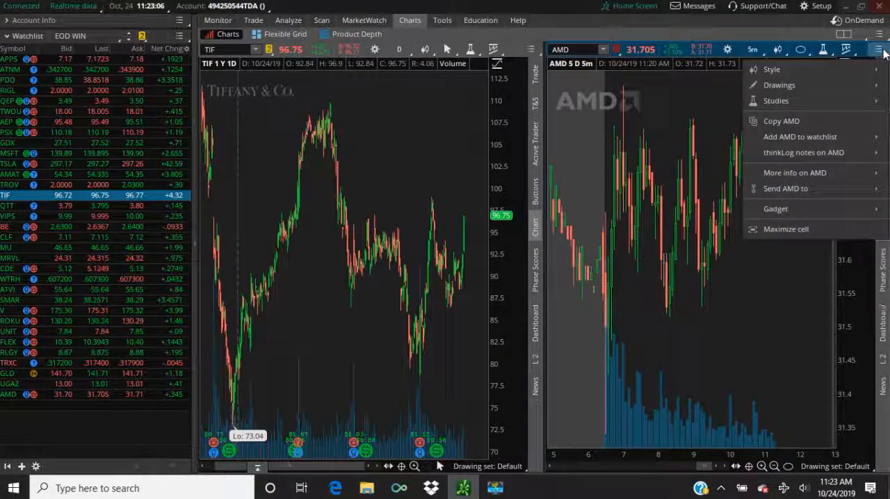
pyautogui.click(788, 231)
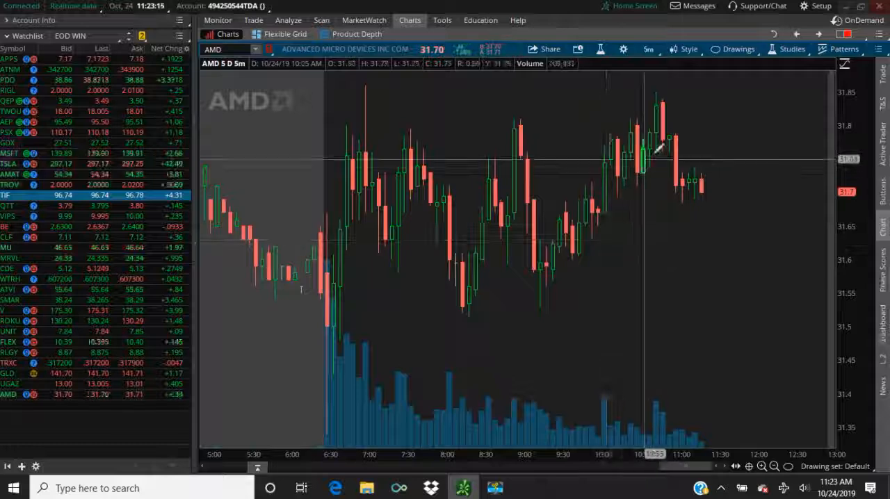
# - Browse the list of available studies for the AMD chart and close the study editor without adding any
pyautogui.click(602, 51)
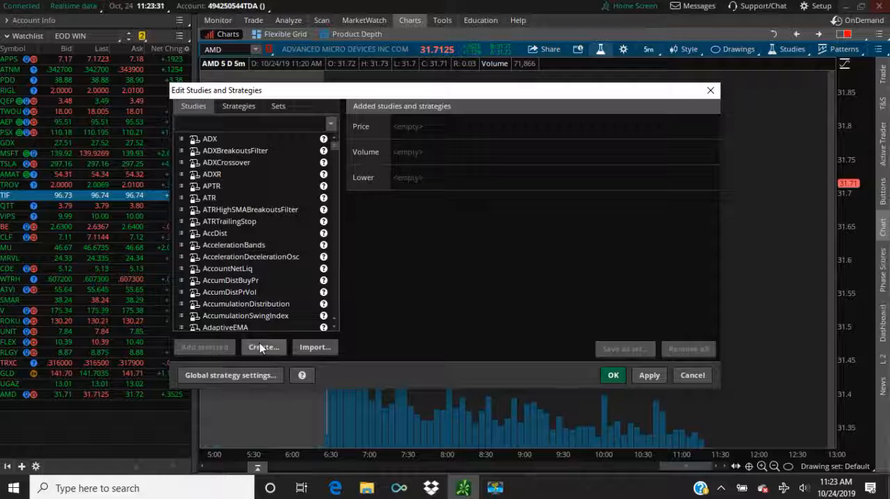
pyautogui.scroll(-3, 251, 178)
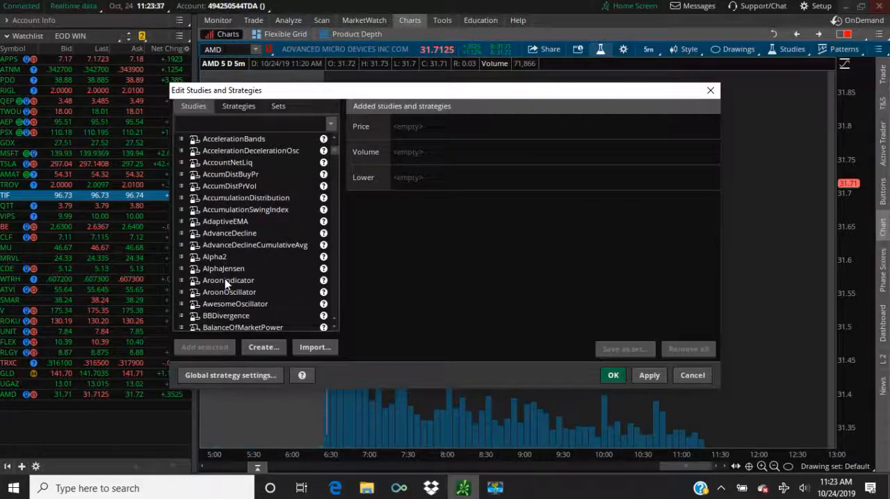
pyautogui.scroll(-3, 226, 284)
pyautogui.scroll(-2, 236, 265)
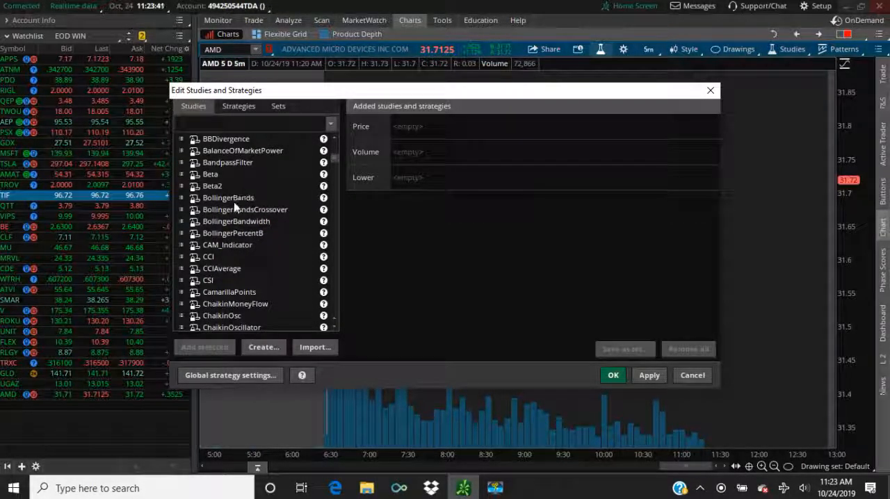
pyautogui.scroll(-2, 229, 220)
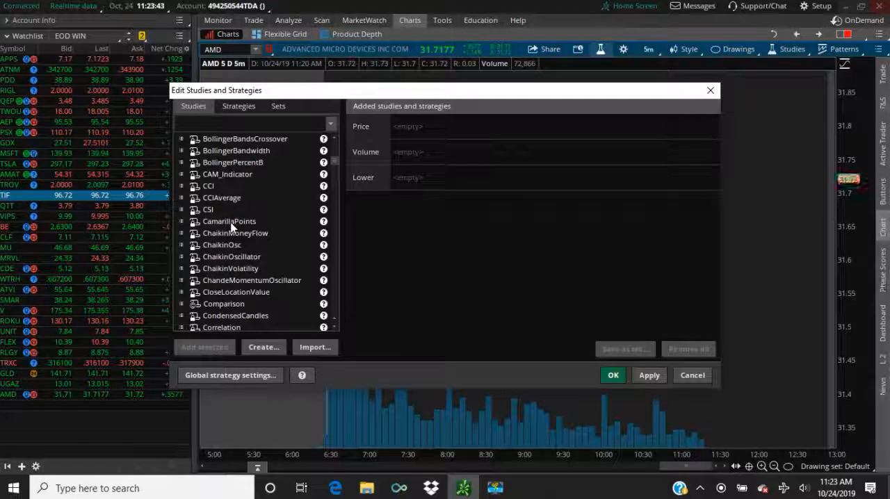
pyautogui.scroll(-3, 231, 227)
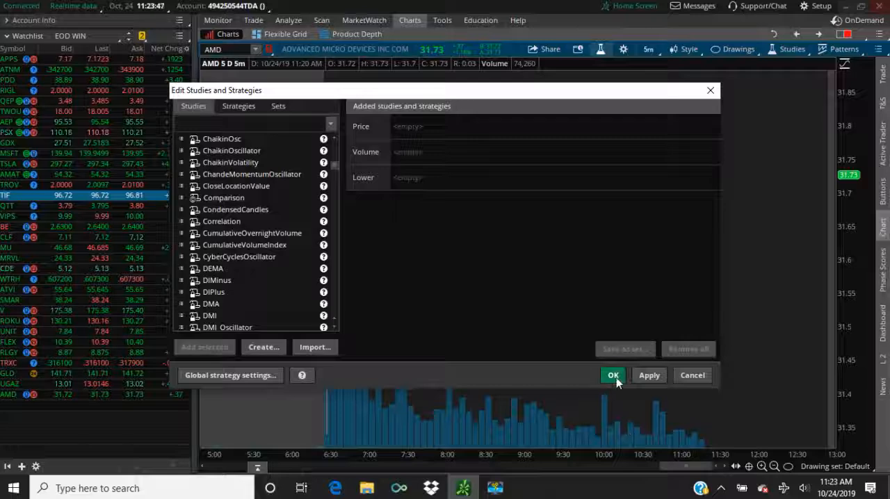
pyautogui.click(710, 90)
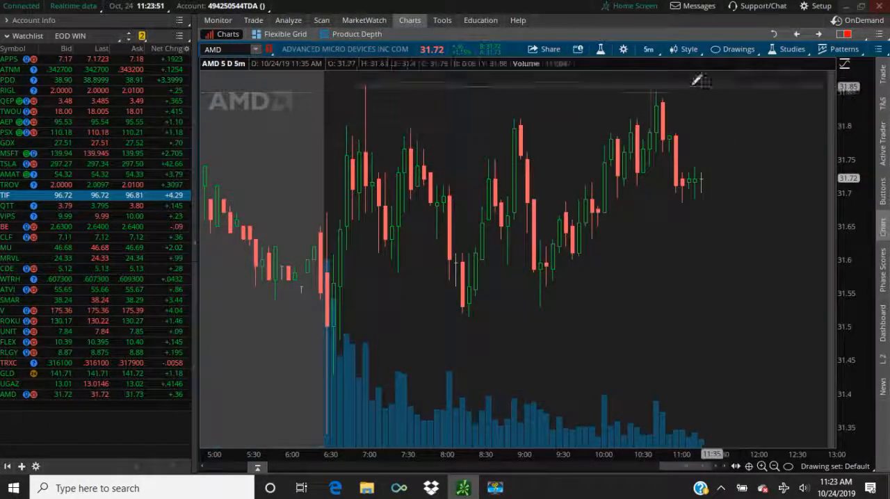
# - Review the AMD chart's style options, including chart mode and the commands for loading and deleting styles
pyautogui.click(673, 49)
pyautogui.moveTo(629, 146)
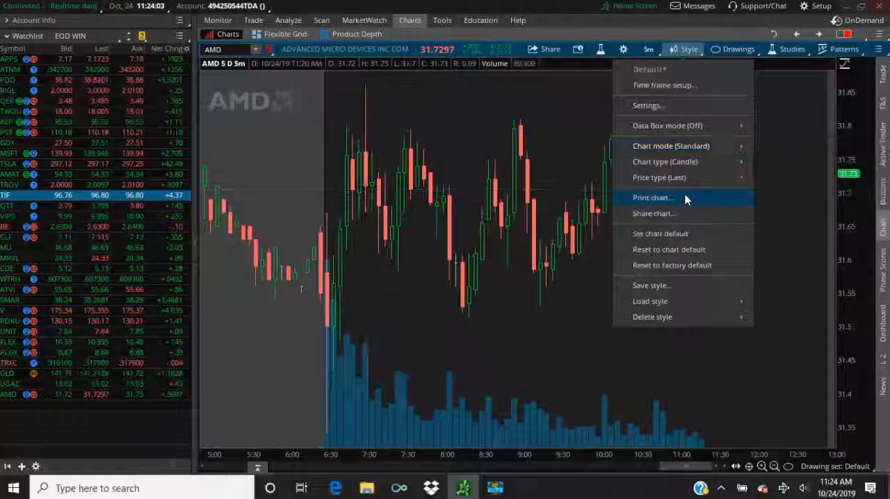
pyautogui.moveTo(684, 297)
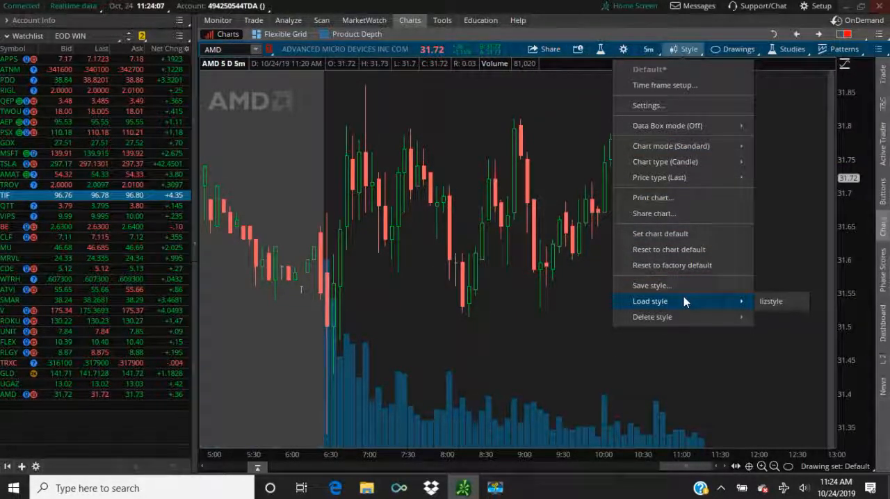
pyautogui.moveTo(685, 317)
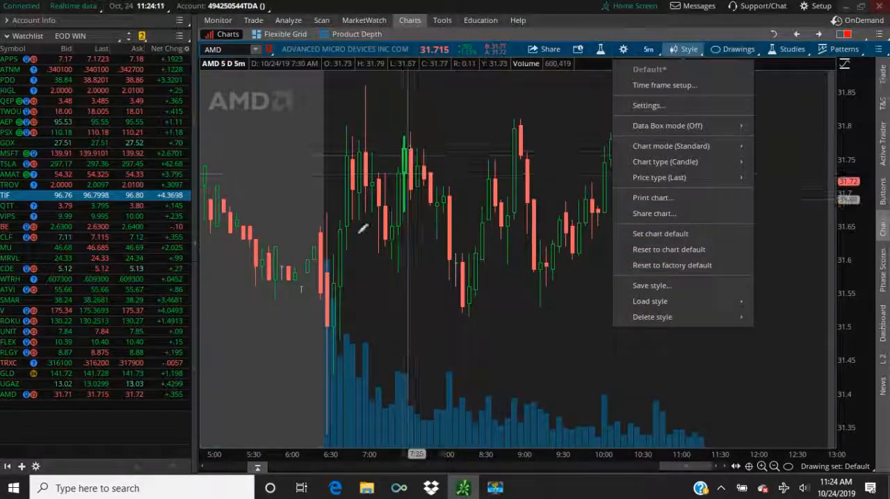
pyautogui.click(107, 424)
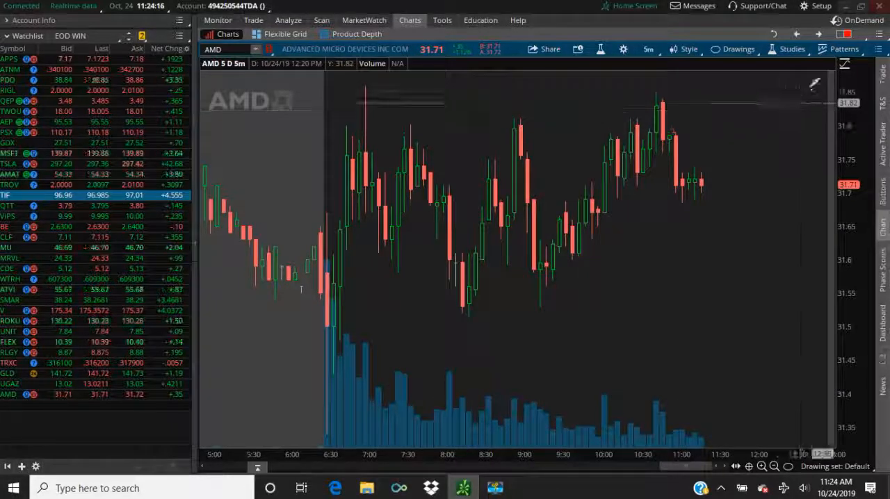
# - Load the saved study set ttmsqueeze on the AMD chart
pyautogui.click(792, 49)
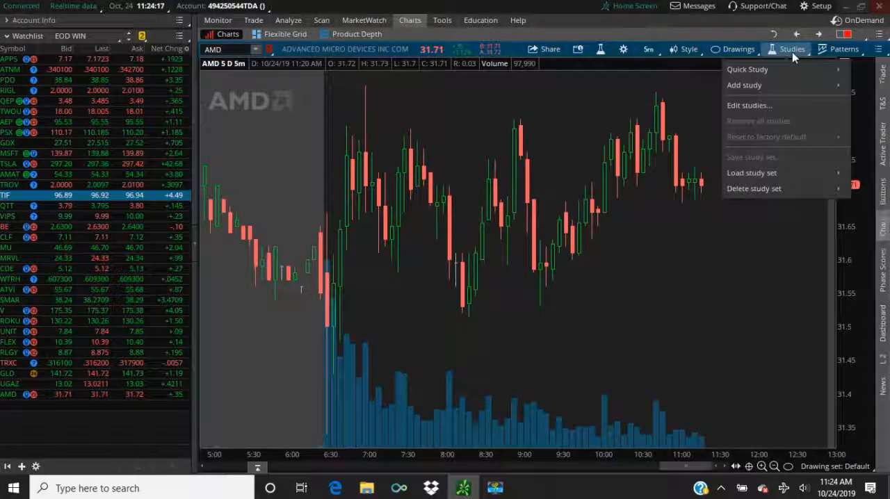
pyautogui.moveTo(755, 86)
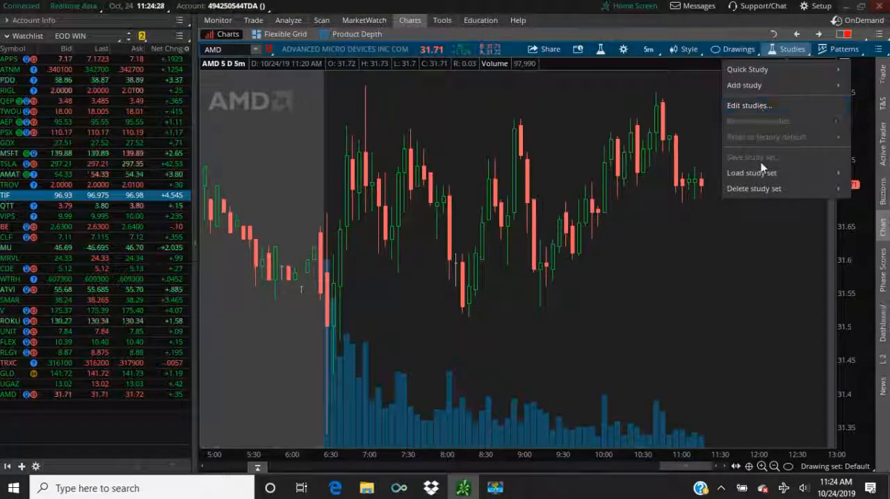
pyautogui.moveTo(762, 172)
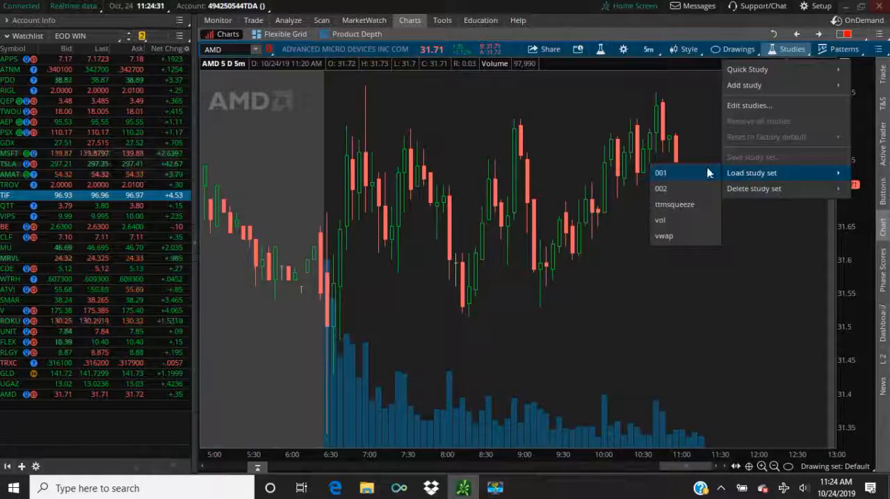
pyautogui.click(672, 205)
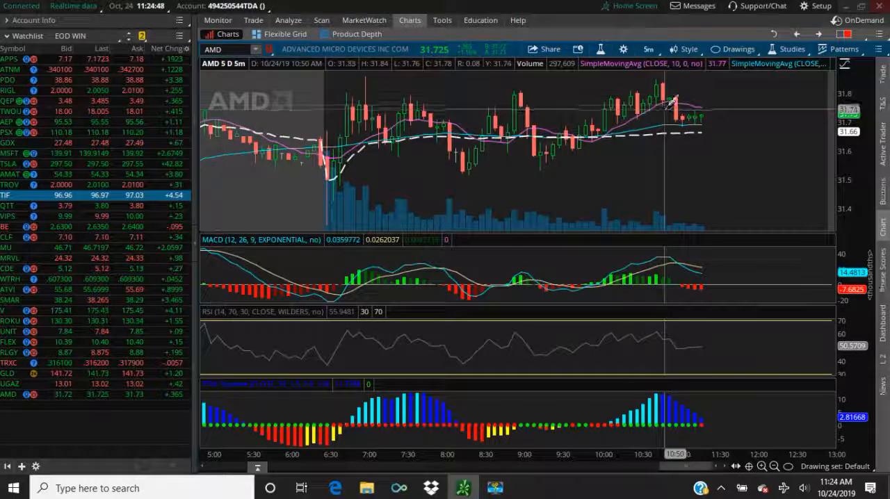
# - Identify the studies behind the pink, cyan and dashed white lines on the AMD price chart
pyautogui.rightClick(700, 108)
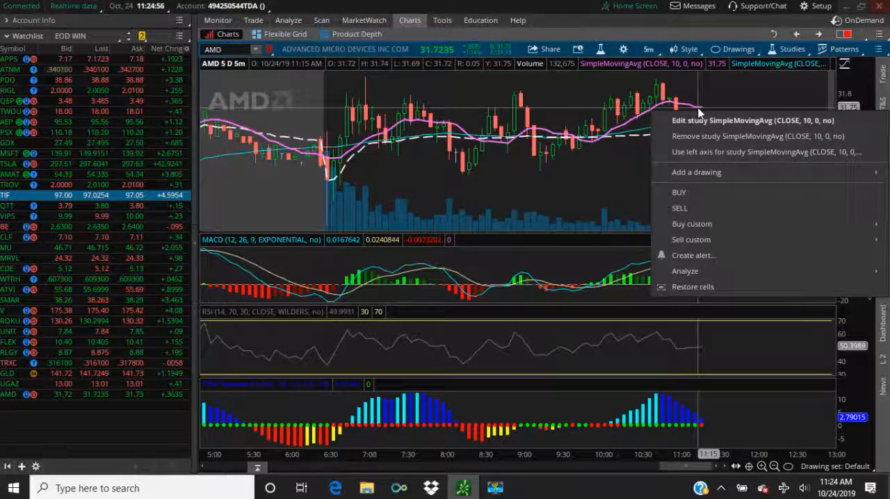
pyautogui.rightClick(628, 133)
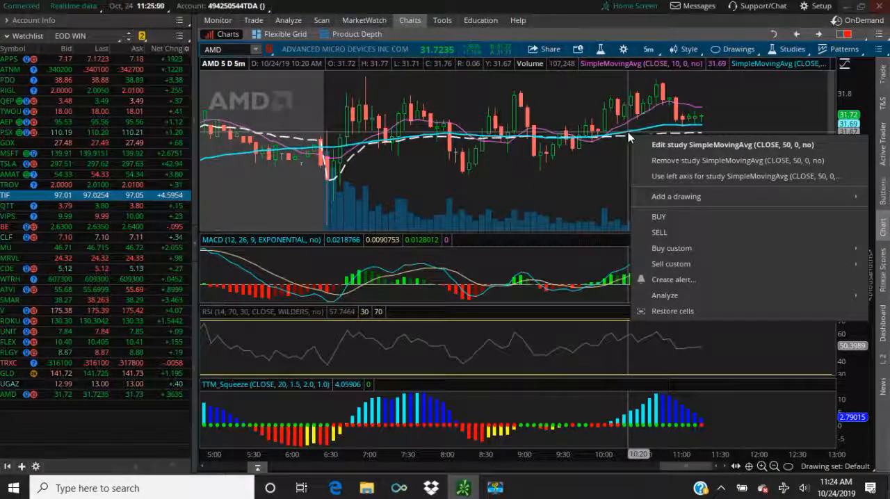
pyautogui.rightClick(612, 138)
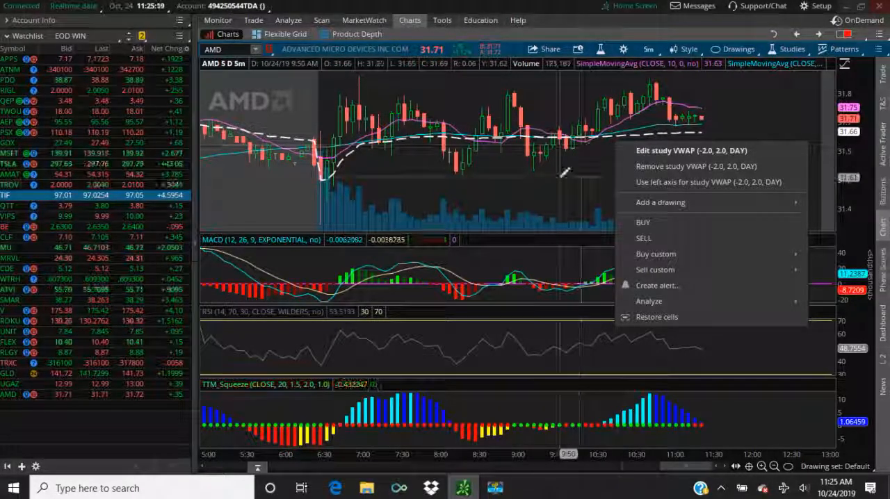
pyautogui.click(645, 21)
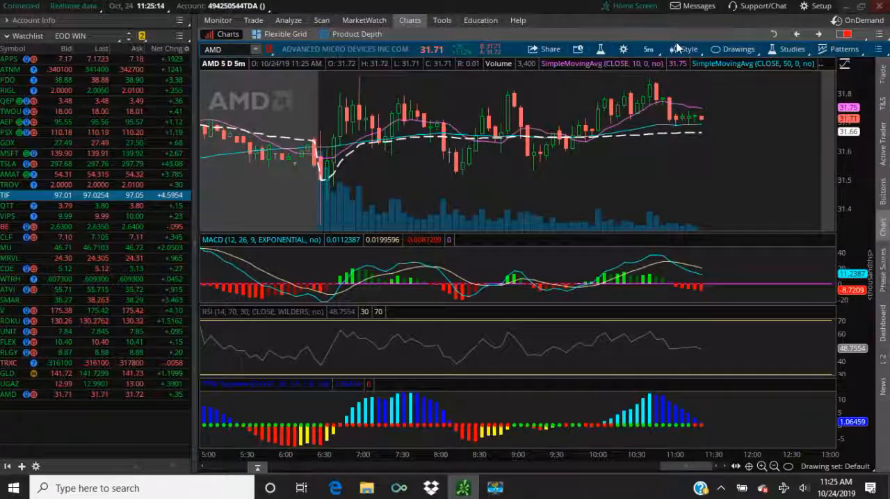
# - Review the input, plot and color settings of the 10-period SimpleMovingAvg on the AMD chart, leaving them as they are
pyautogui.click(600, 50)
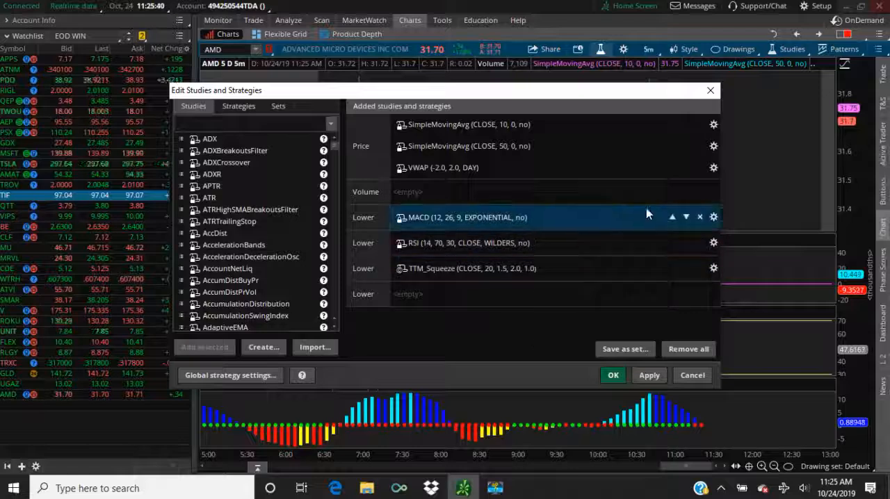
pyautogui.click(713, 126)
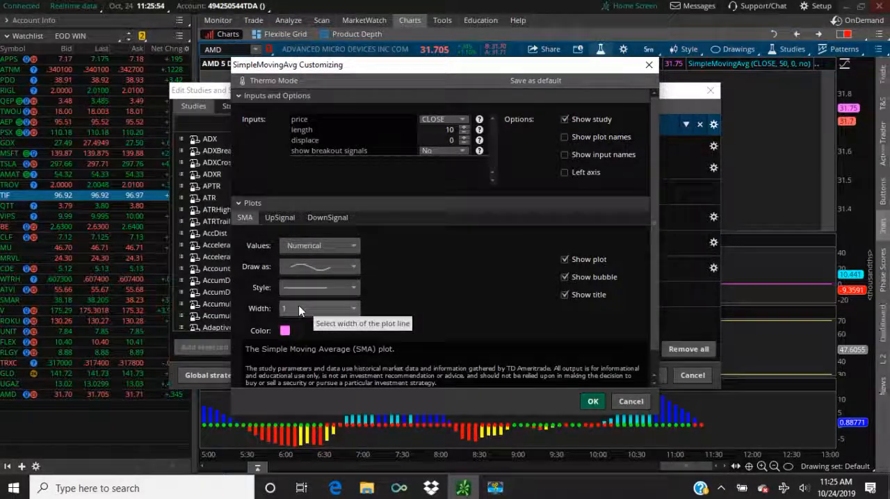
pyautogui.click(285, 331)
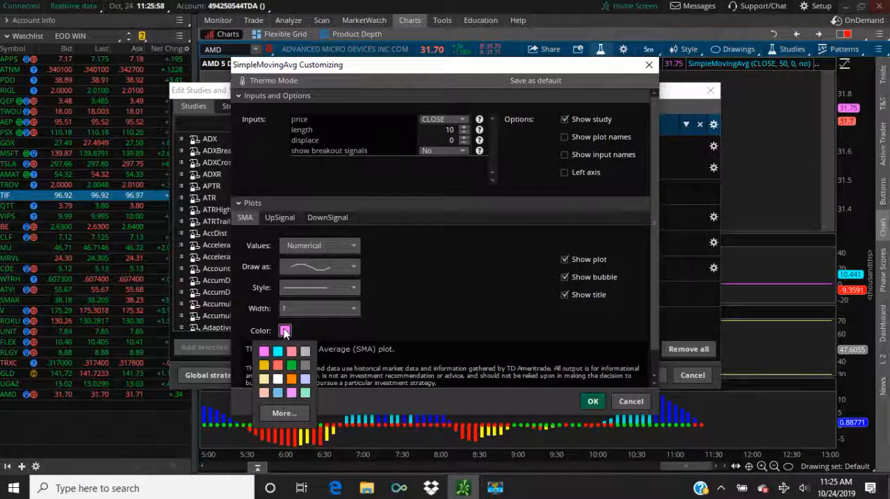
pyautogui.click(401, 318)
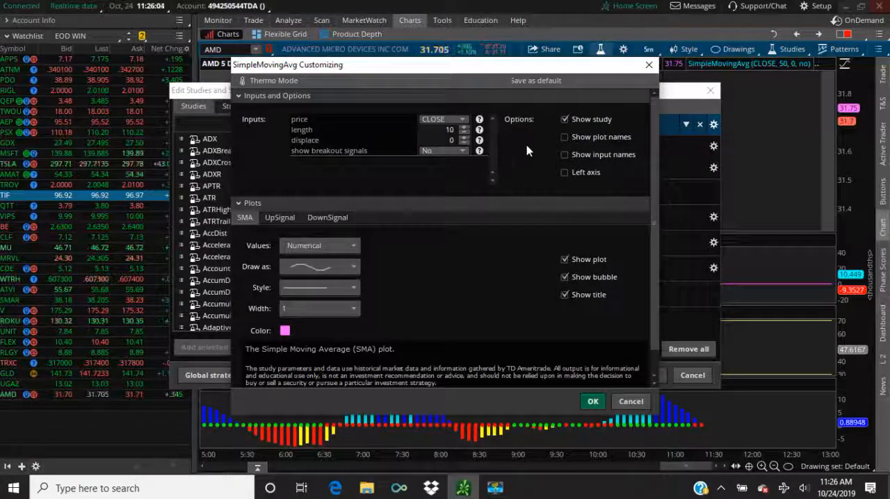
pyautogui.click(648, 65)
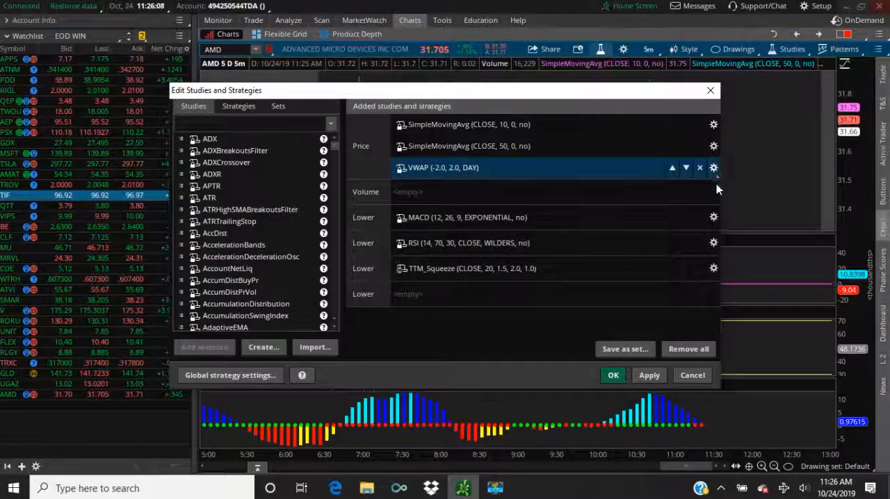
# - Review the MACD study's inputs and the color choices for its Value plot, then close the study editor without changes
pyautogui.click(713, 217)
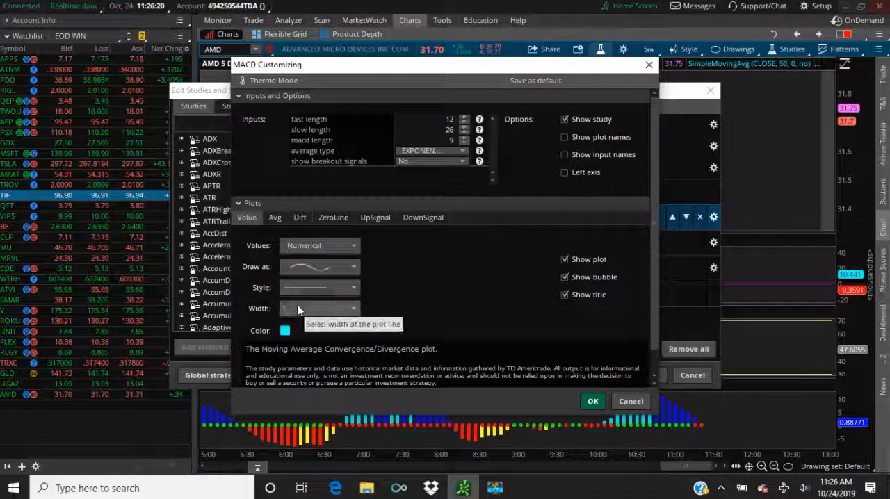
pyautogui.click(285, 331)
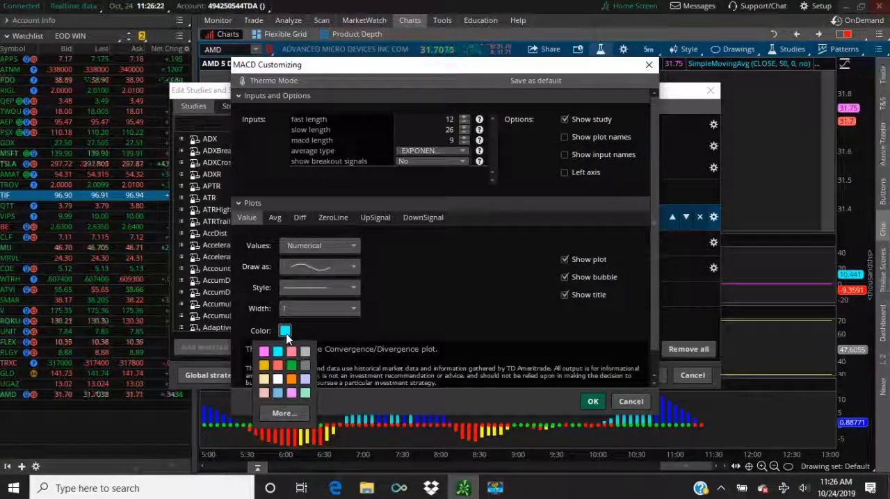
pyautogui.click(286, 333)
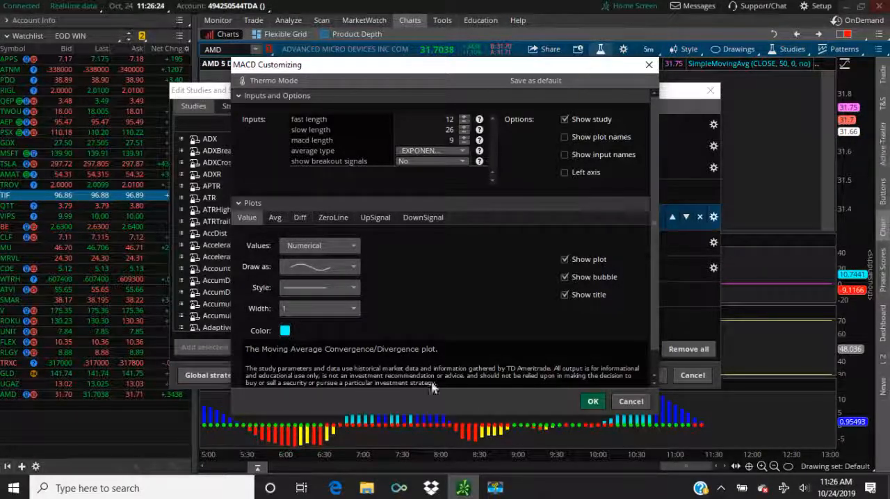
pyautogui.click(646, 65)
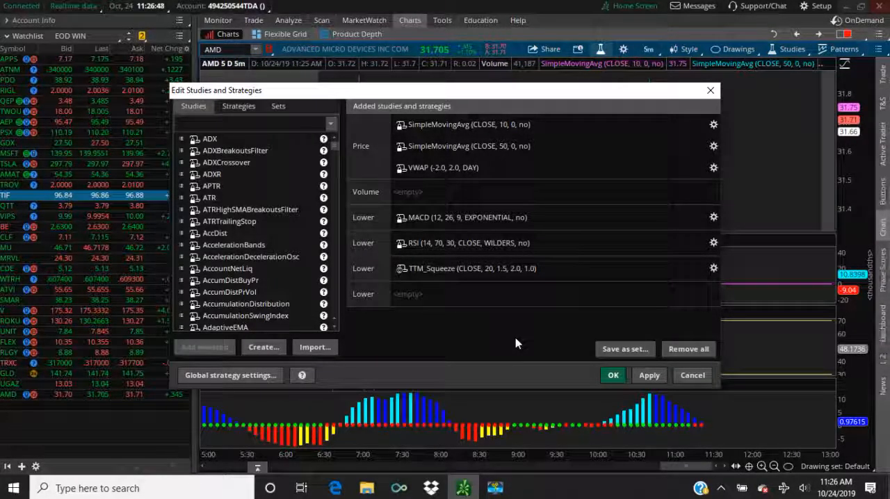
pyautogui.click(710, 91)
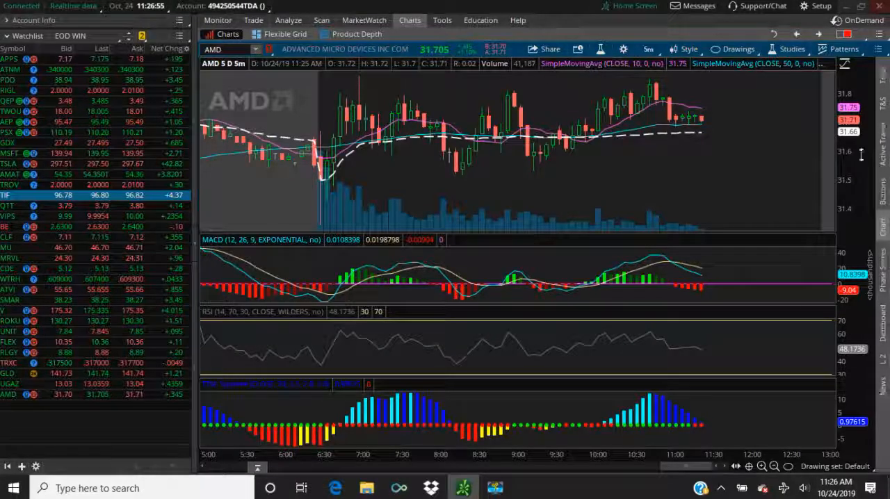
# - Show Times And Sales and Level II alongside the AMD chart, opening the news headlines briefly and hiding them again
pyautogui.click(885, 106)
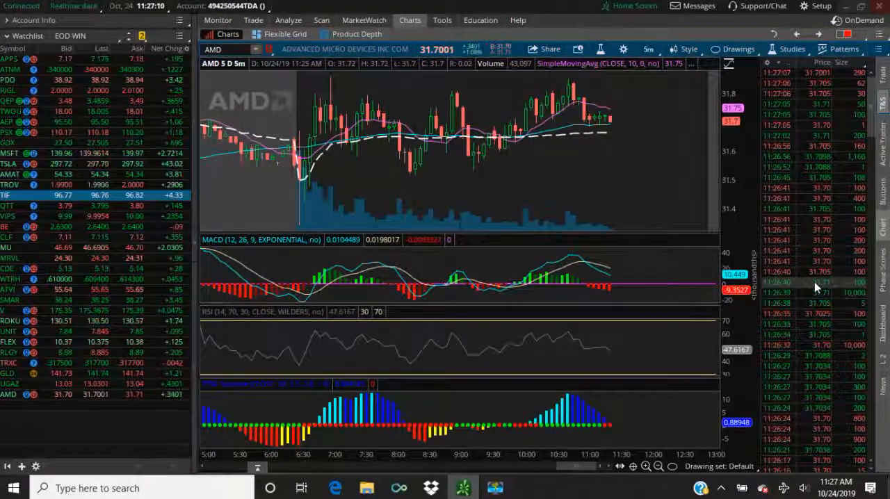
pyautogui.click(881, 359)
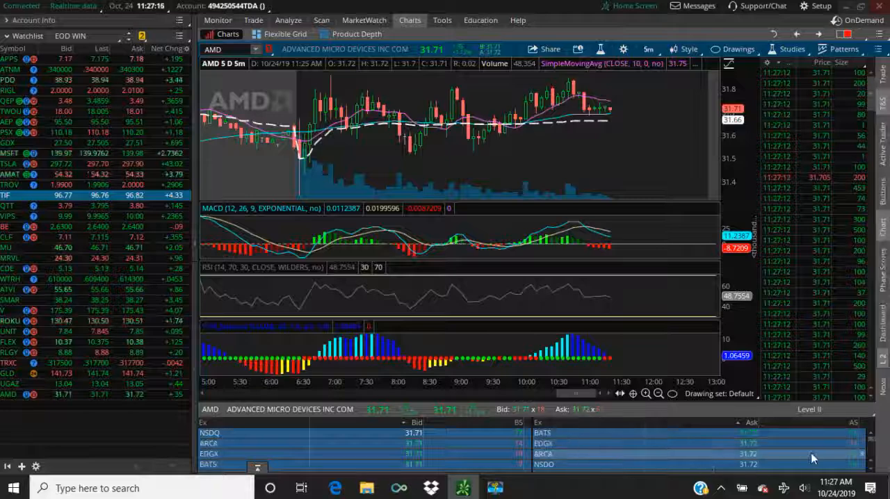
pyautogui.click(883, 387)
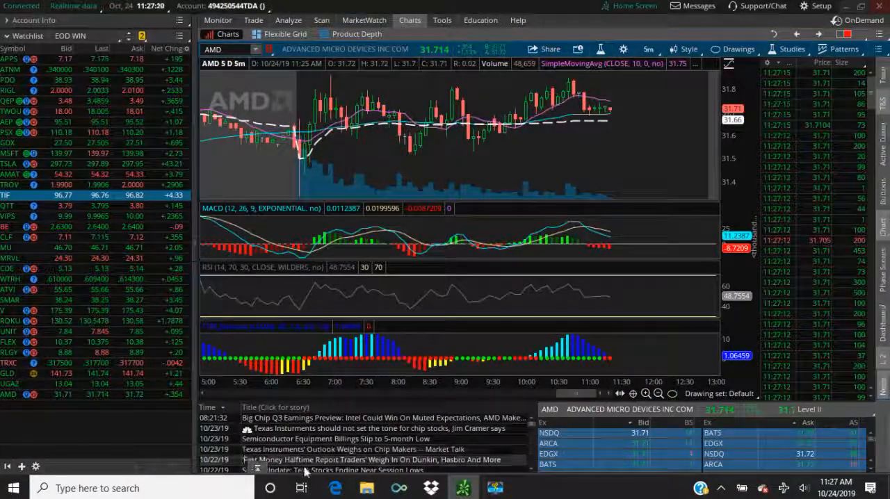
pyautogui.click(884, 390)
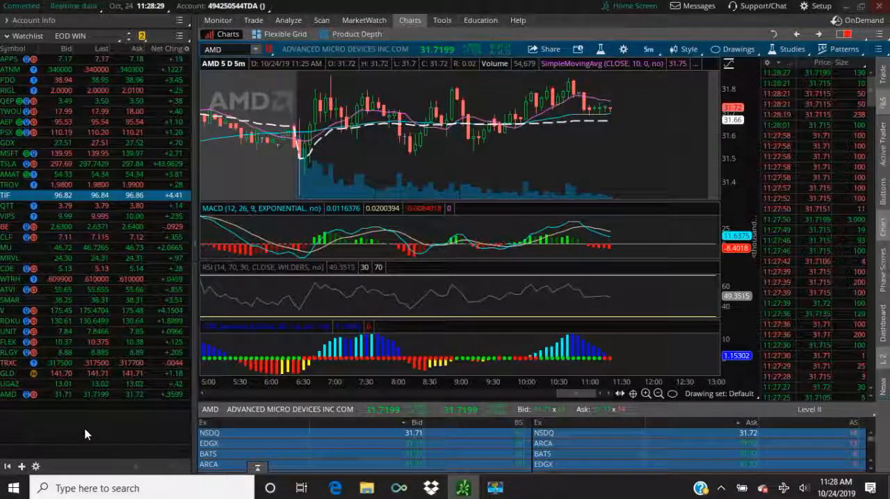
pyautogui.rightClick(493, 491)
pyautogui.click(493, 491)
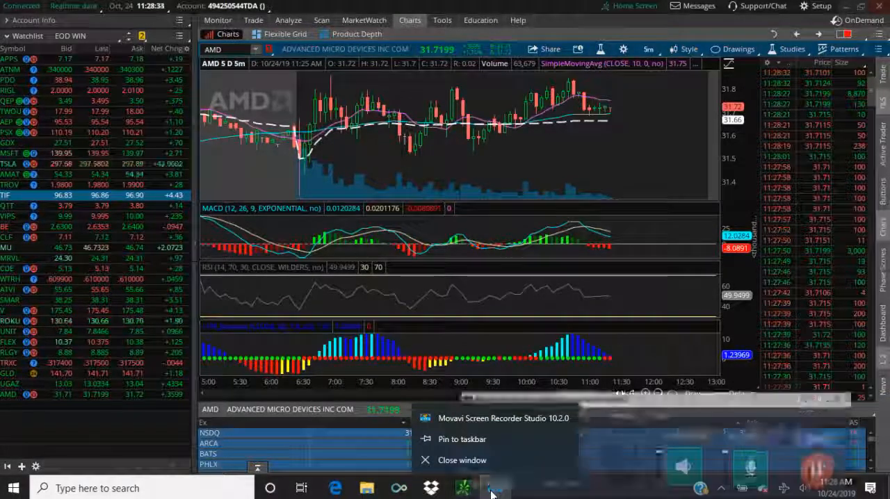